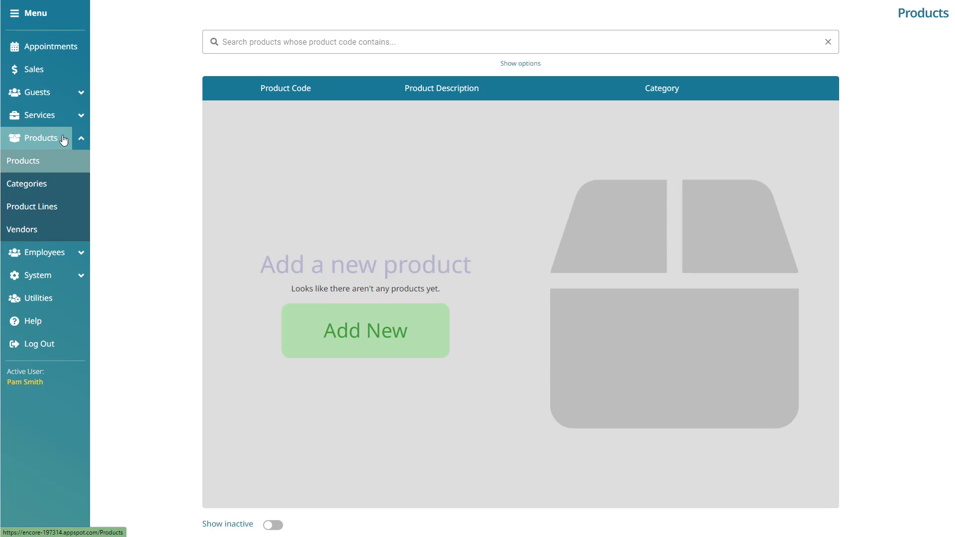
Start a new product with the product code MassOil and the description Massage Oil.
left_click(430, 338)
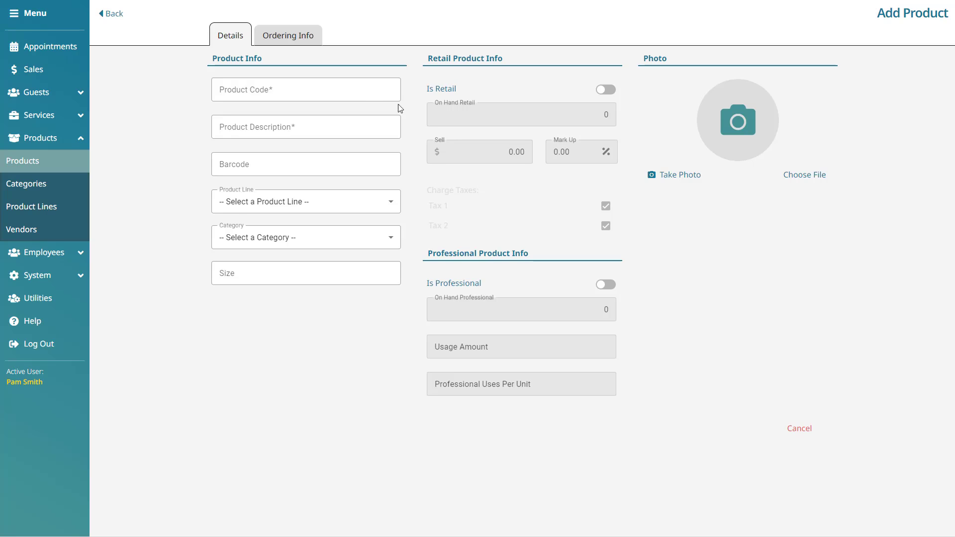
left_click(369, 92)
type("MassOil")
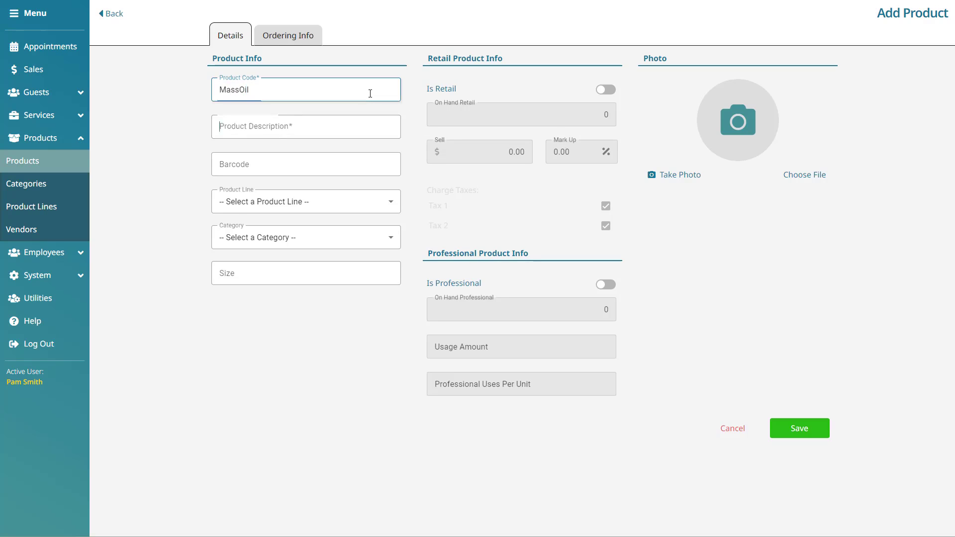
key("Tab")
type("M")
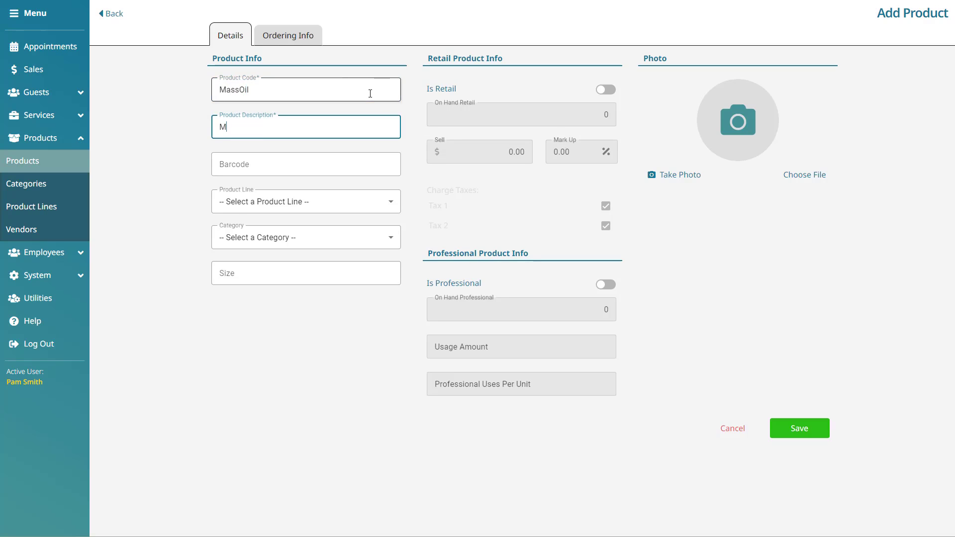
type("assage Oil")
left_click(413, 142)
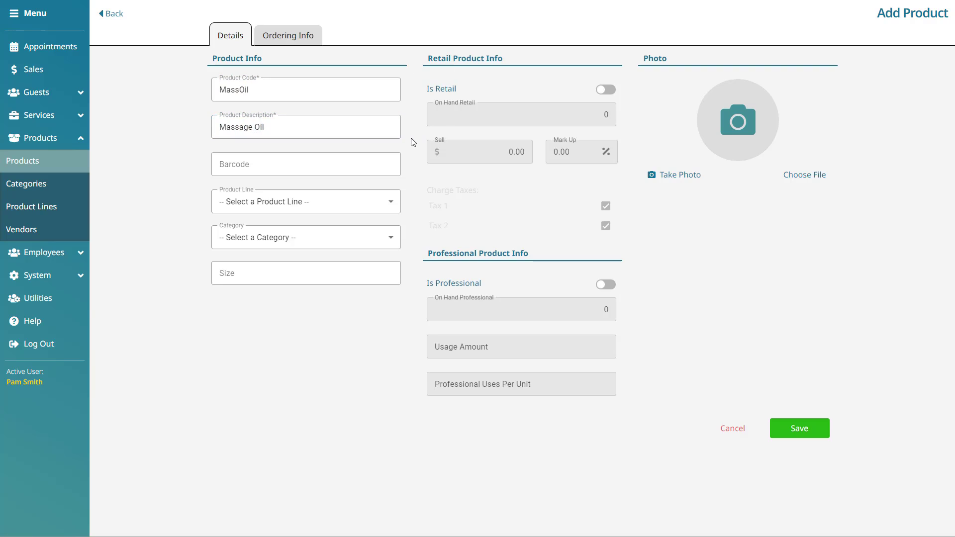
left_click(370, 161)
type("000000000019283")
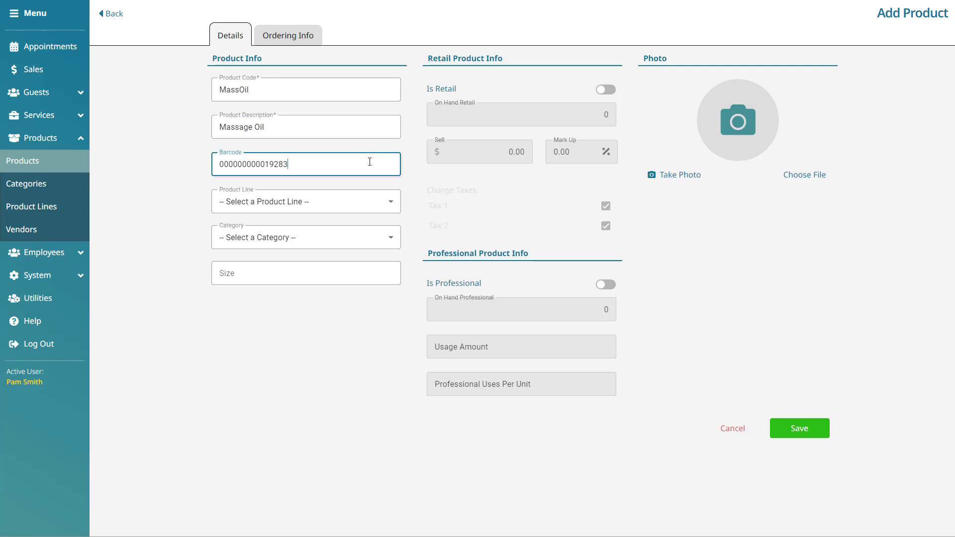
left_click(412, 184)
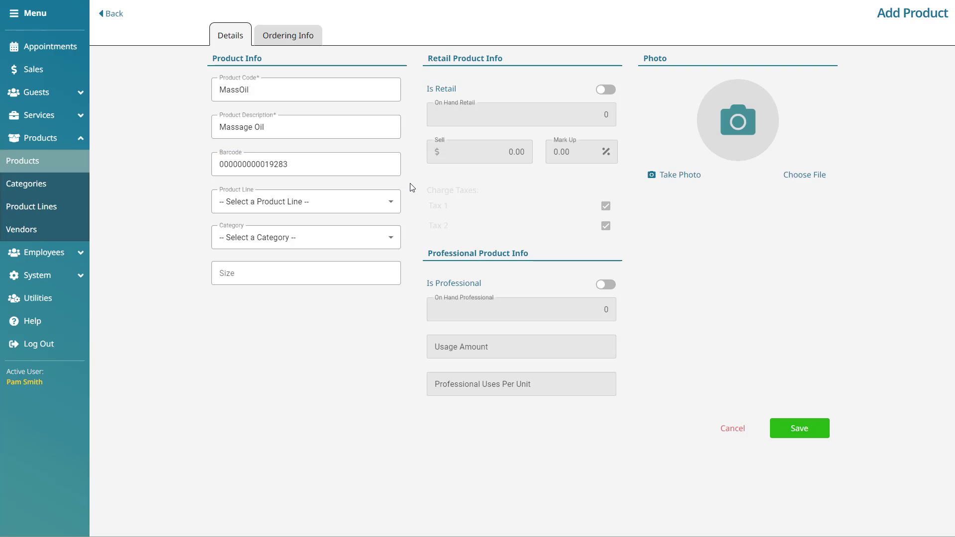
left_click(392, 202)
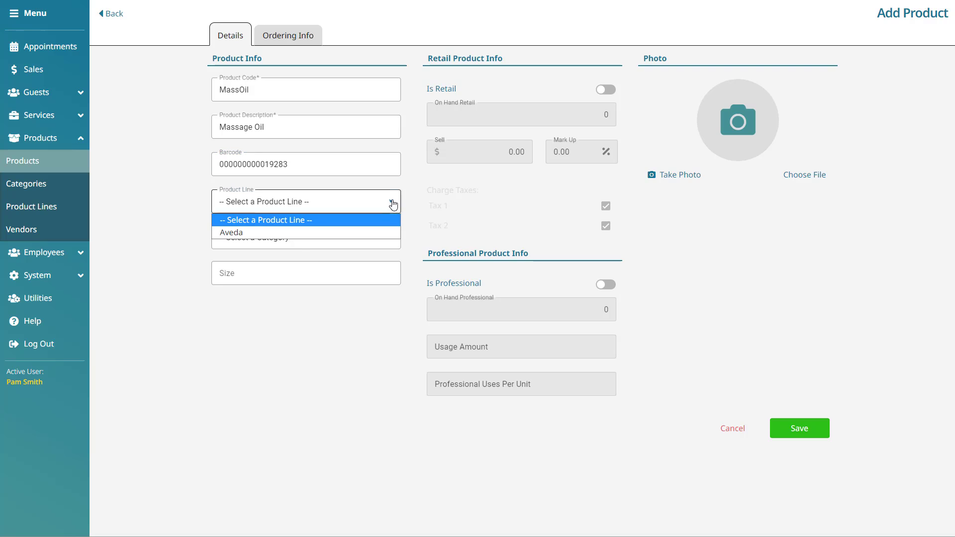
left_click(384, 229)
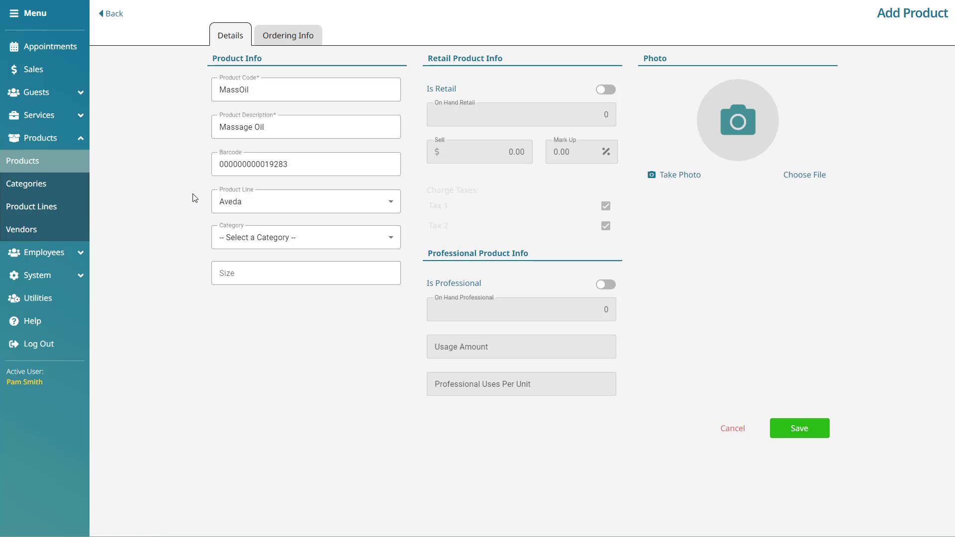
Set the product's category to Massage and its size to 8 oz.
left_click(389, 237)
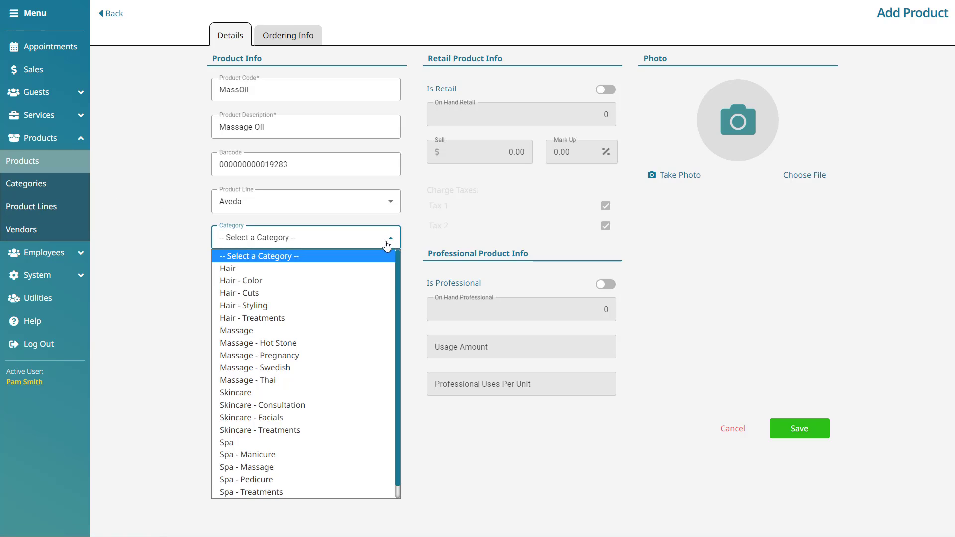
left_click(360, 330)
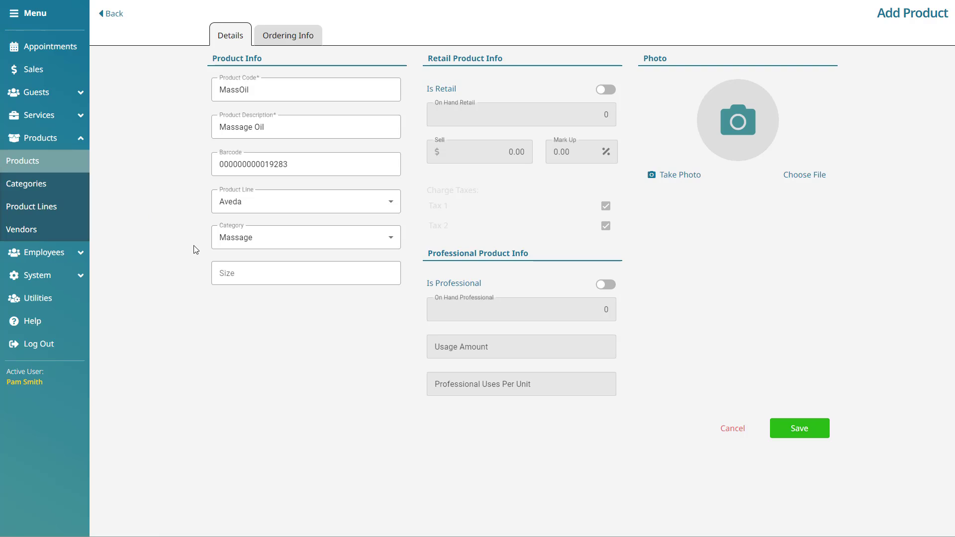
left_click(237, 264)
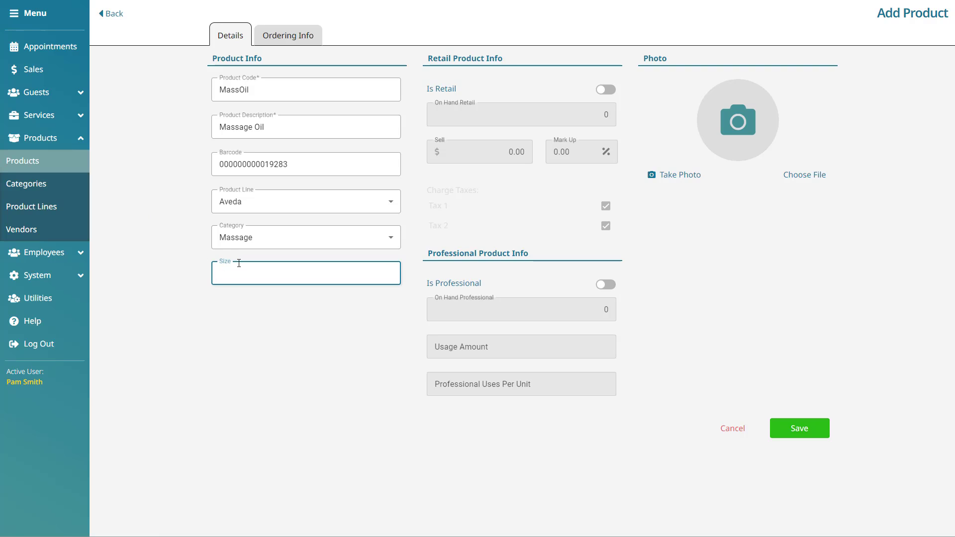
type("8 oz")
left_click(404, 222)
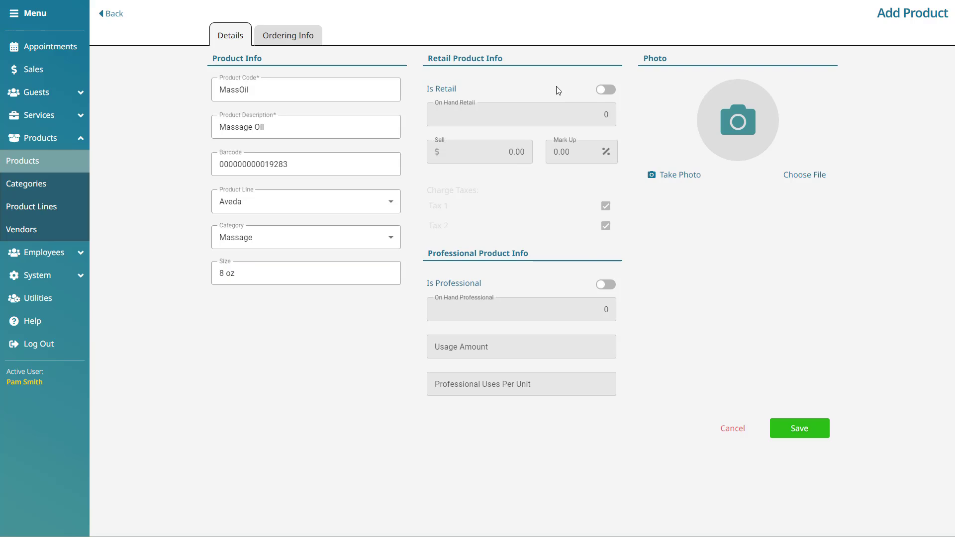
Mark the product as retail with 5 on hand and a sell price of $45.
left_click(610, 91)
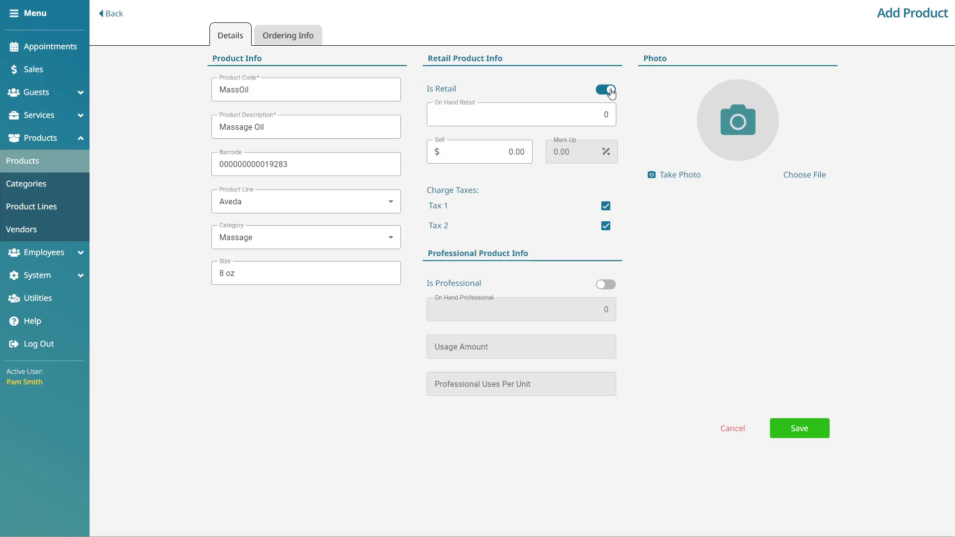
left_click(610, 114)
key("BackSpace")
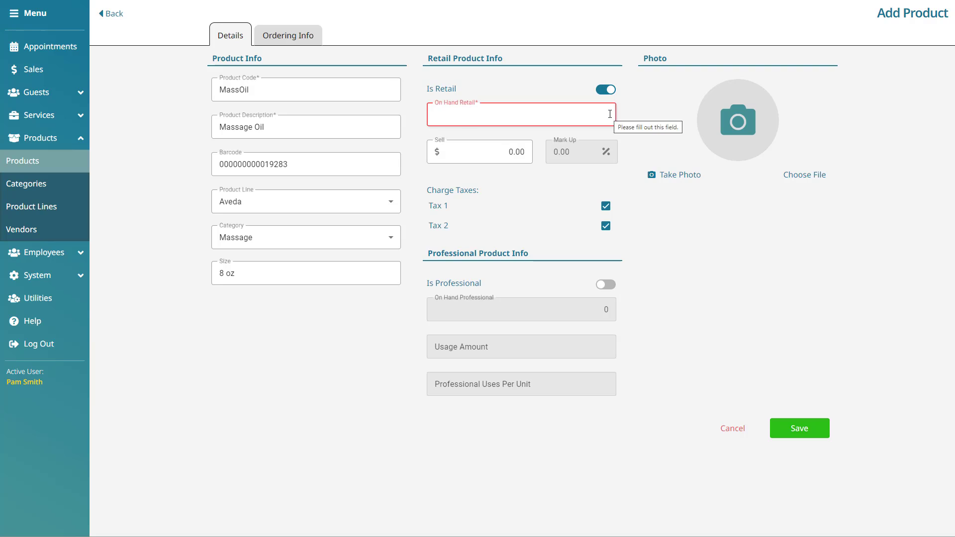
type("5")
left_click(634, 119)
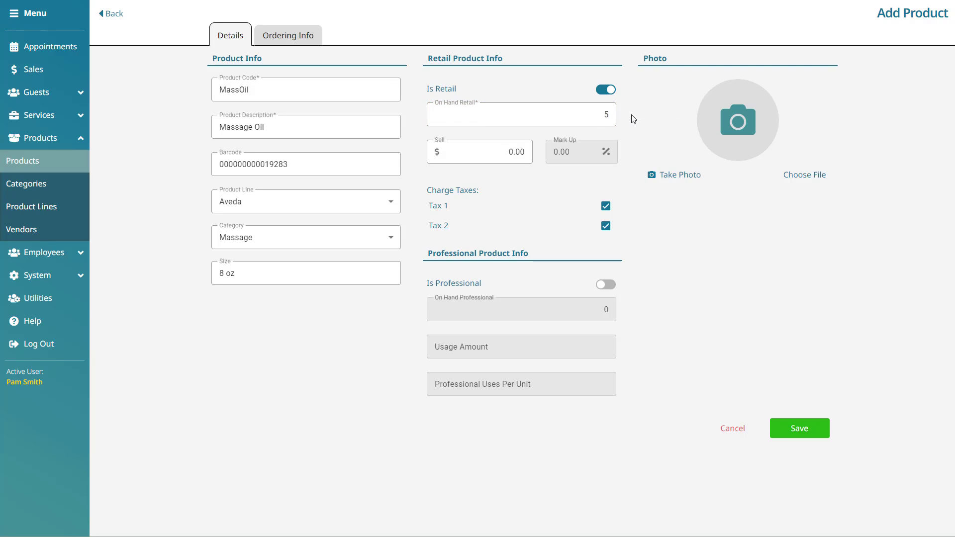
left_click(529, 150)
key("BackSpace")
type("45")
left_click(634, 144)
left_click(606, 207)
left_click(606, 226)
left_click(606, 207)
left_click(606, 226)
Mark the product as professional and set its professional on-hand quantity to 4.
left_click(608, 288)
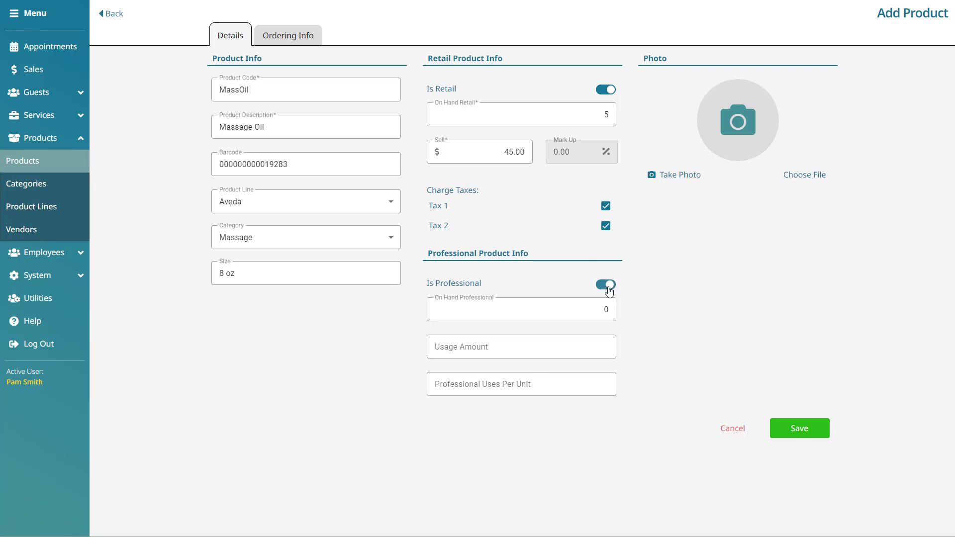
left_click(608, 310)
key("BackSpace")
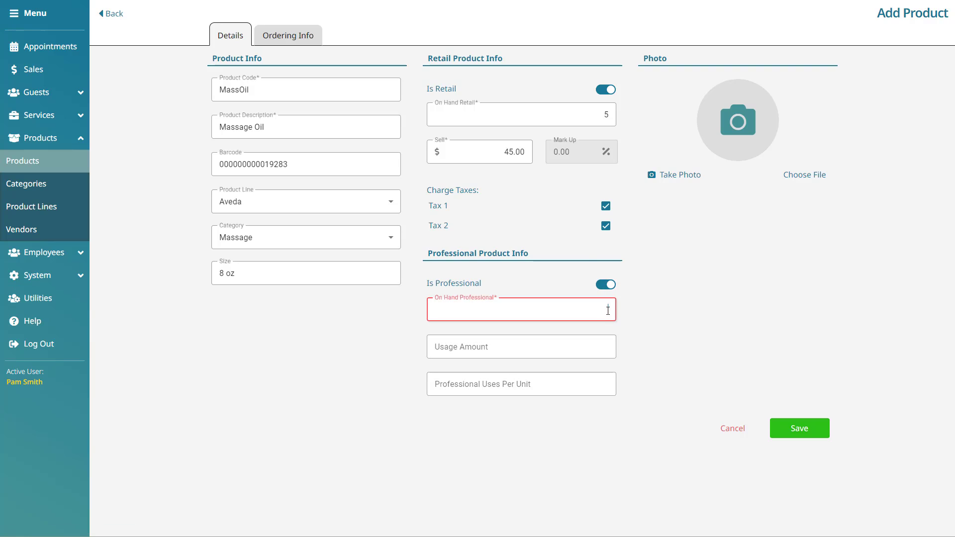
type("4")
left_click(646, 298)
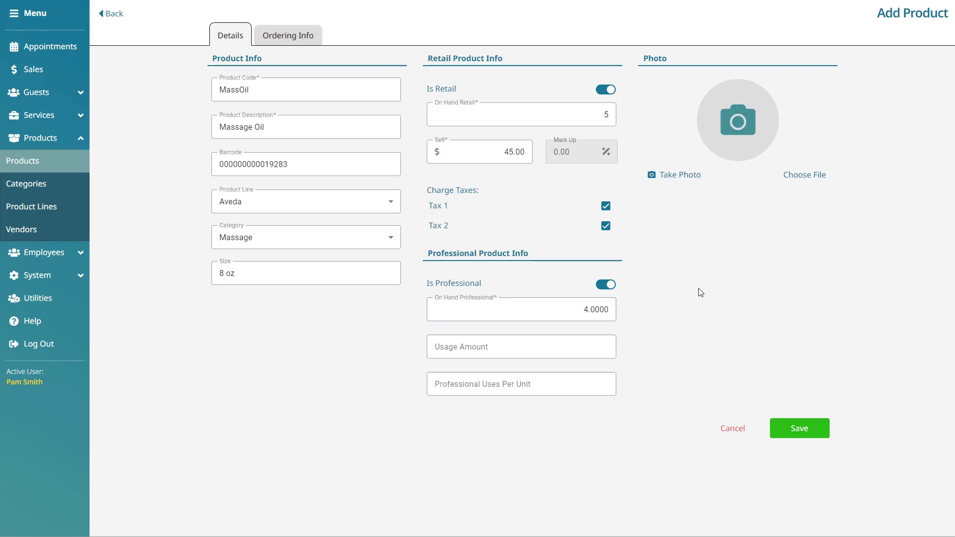
Set the professional usage amount to 1/2 oz and the professional uses per unit to 16.
left_click(605, 349)
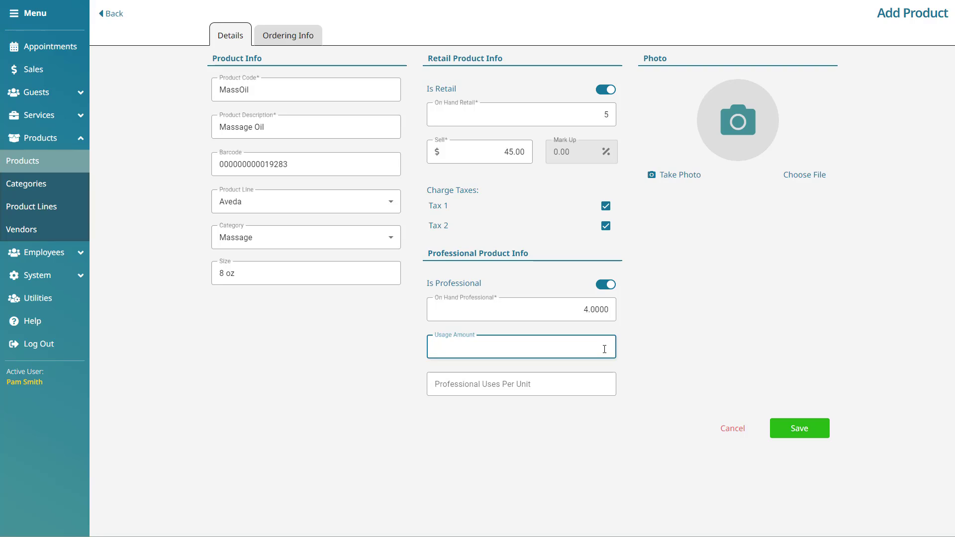
type("1/2 oz")
left_click(717, 335)
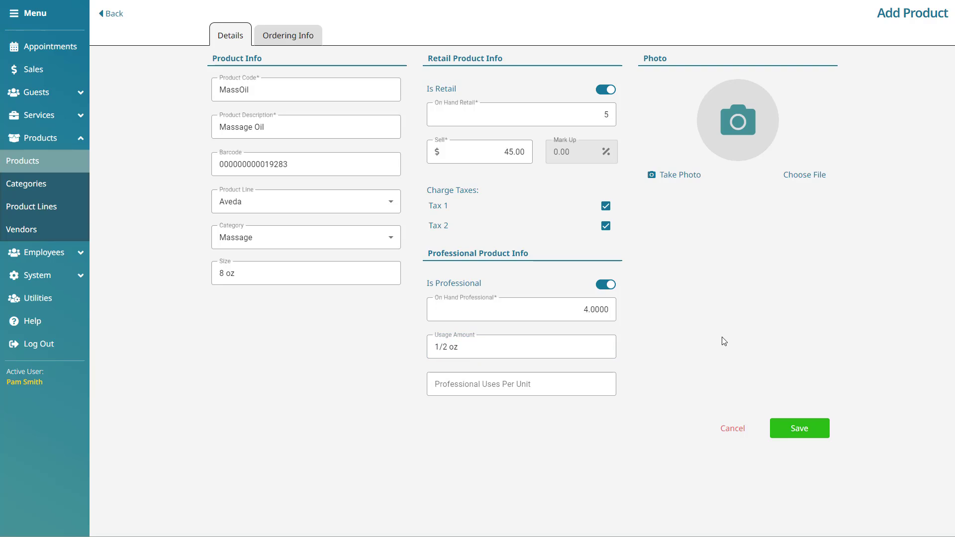
left_click(581, 381)
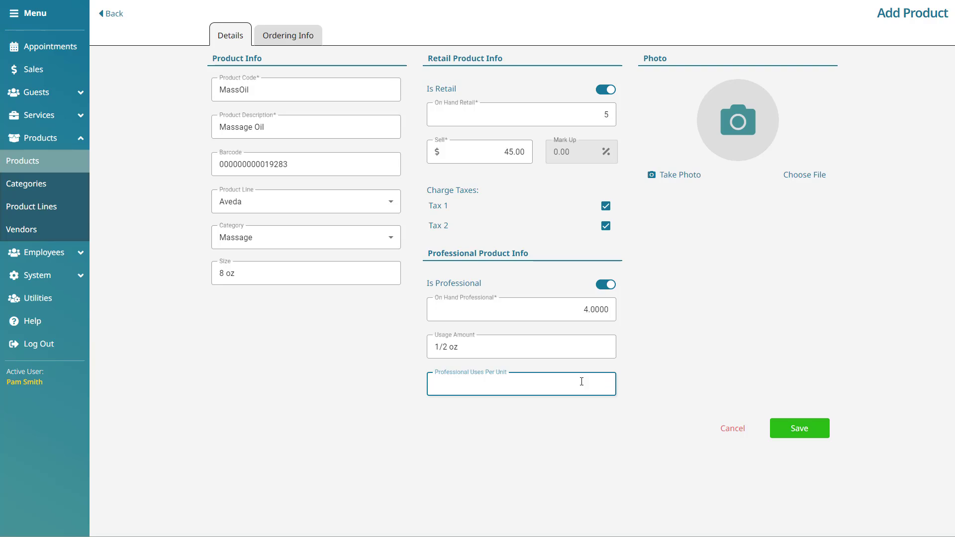
type("16")
left_click(642, 367)
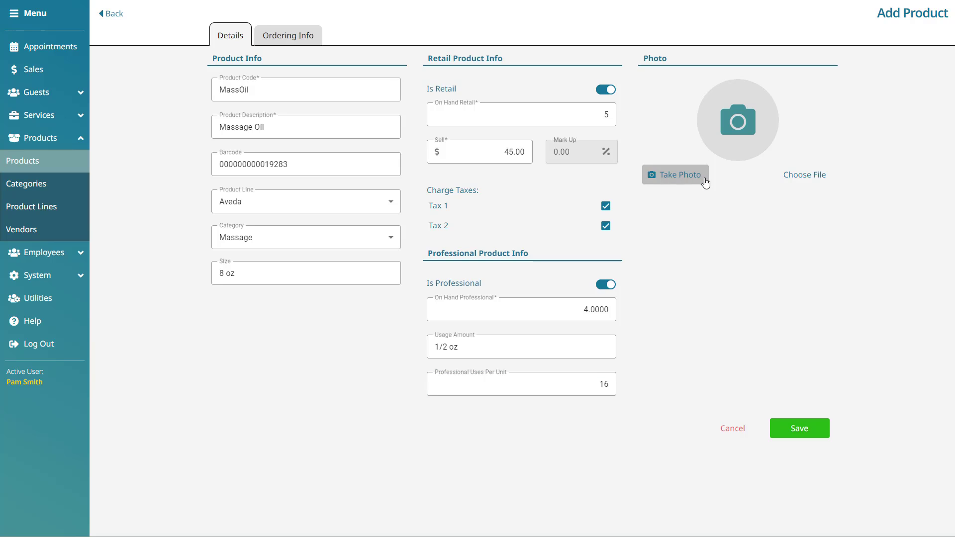
Upload image.png from Downloads as the product photo, zoomed out so both bottles fit inside the circular crop.
left_click(830, 178)
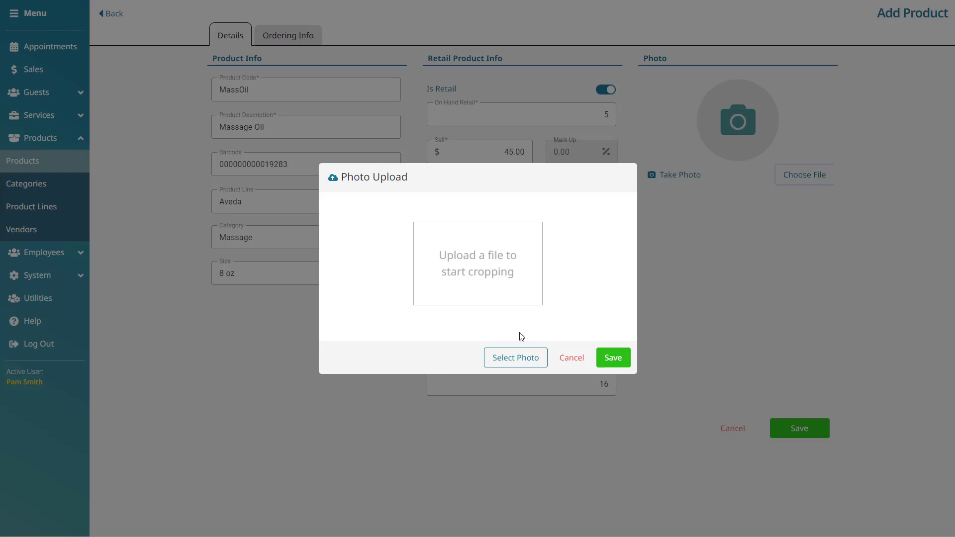
left_click(539, 358)
left_click(426, 180)
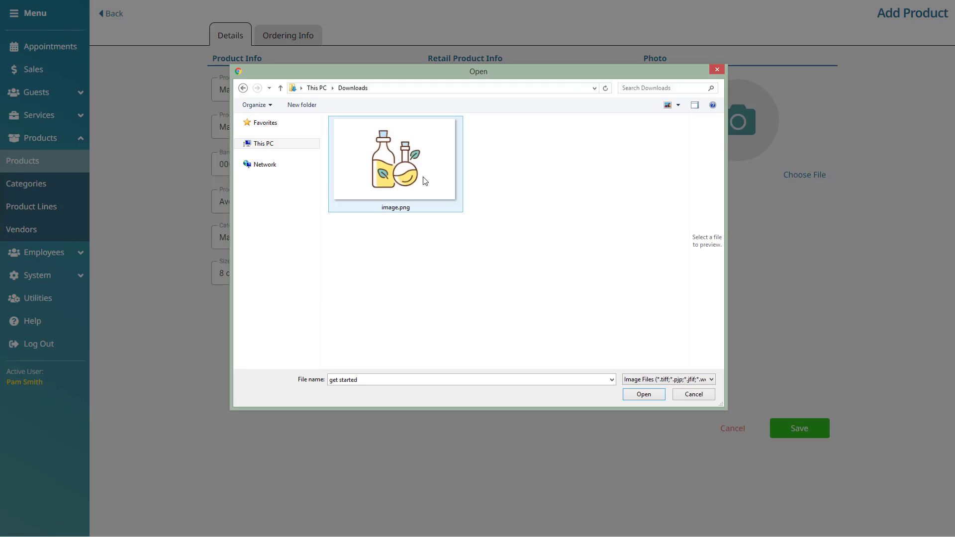
double_click(424, 180)
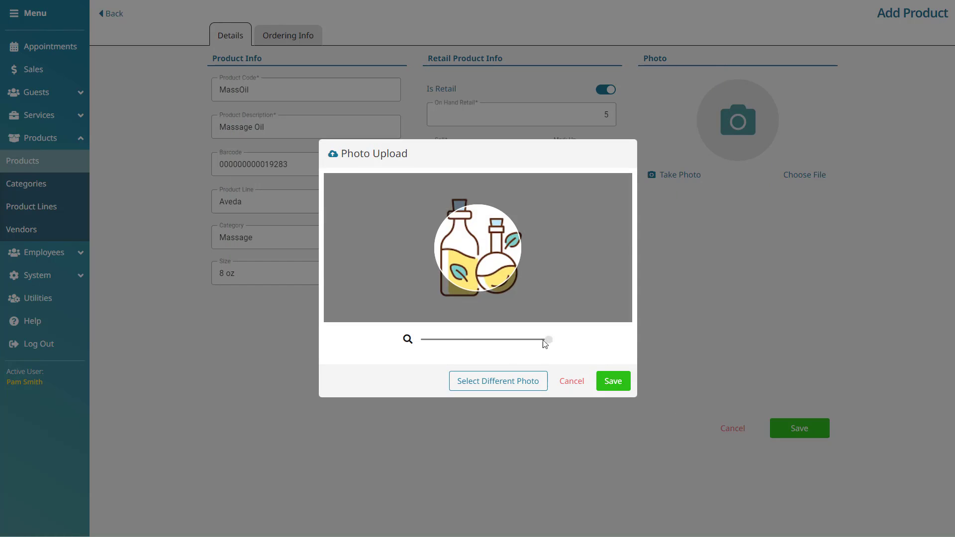
left_click_drag(546, 340, 446, 348)
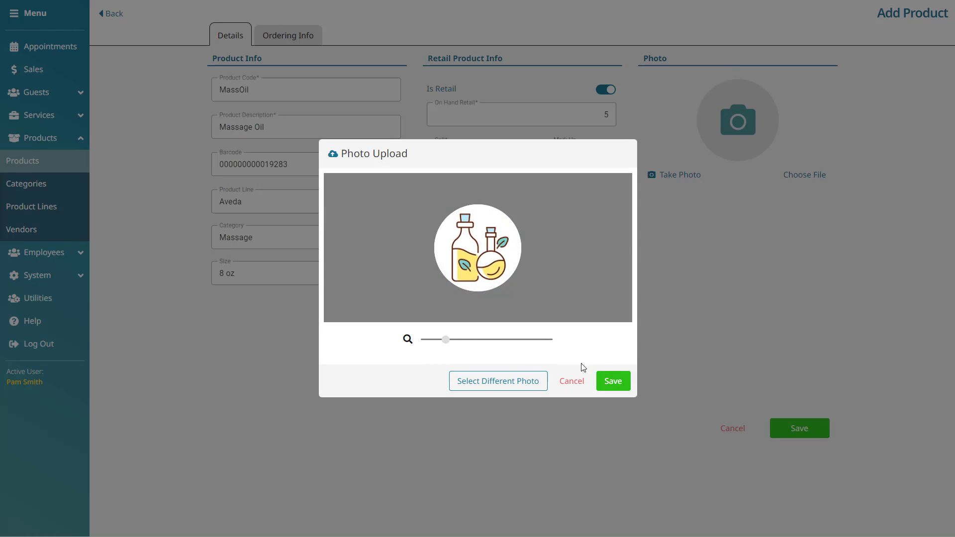
left_click(613, 382)
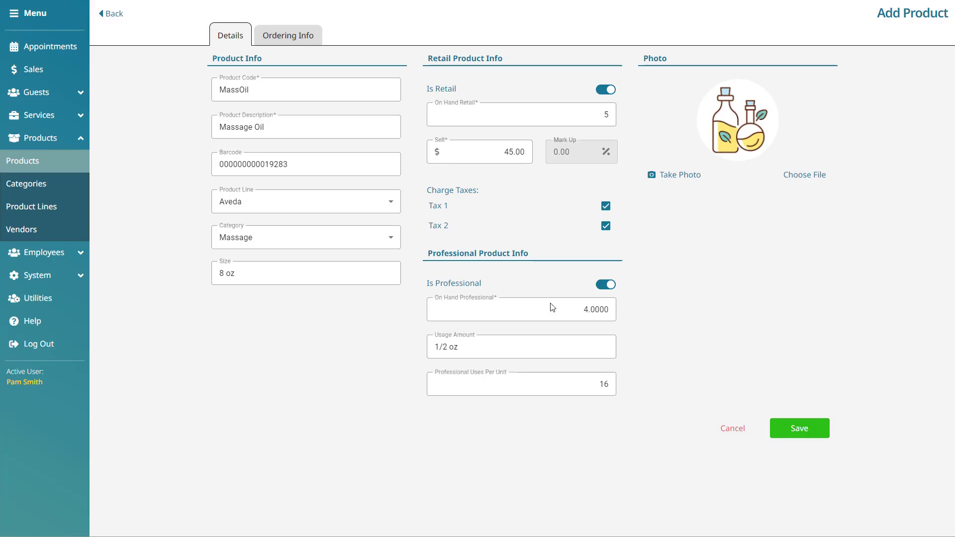
In the ordering information, choose Aveda as the vendor and set the cost to $25.
left_click(317, 39)
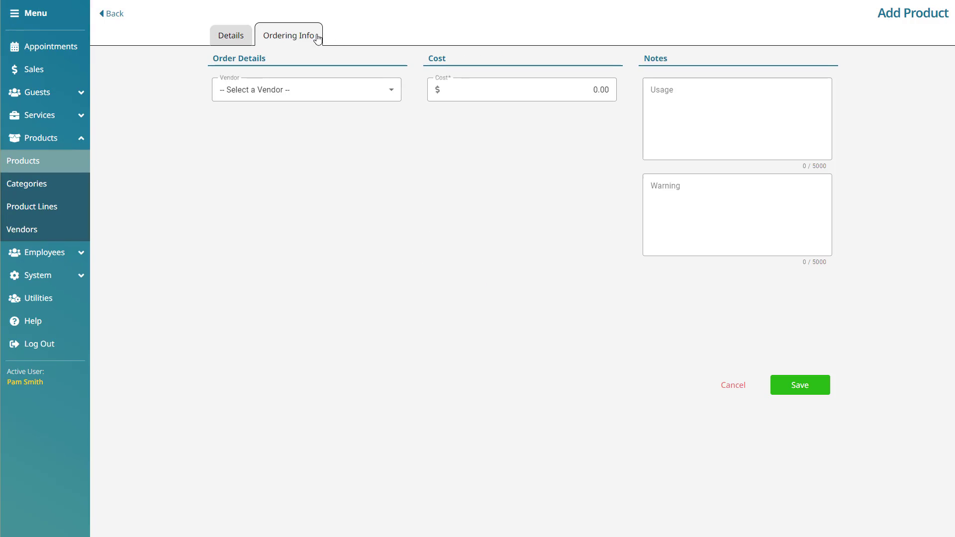
left_click(390, 97)
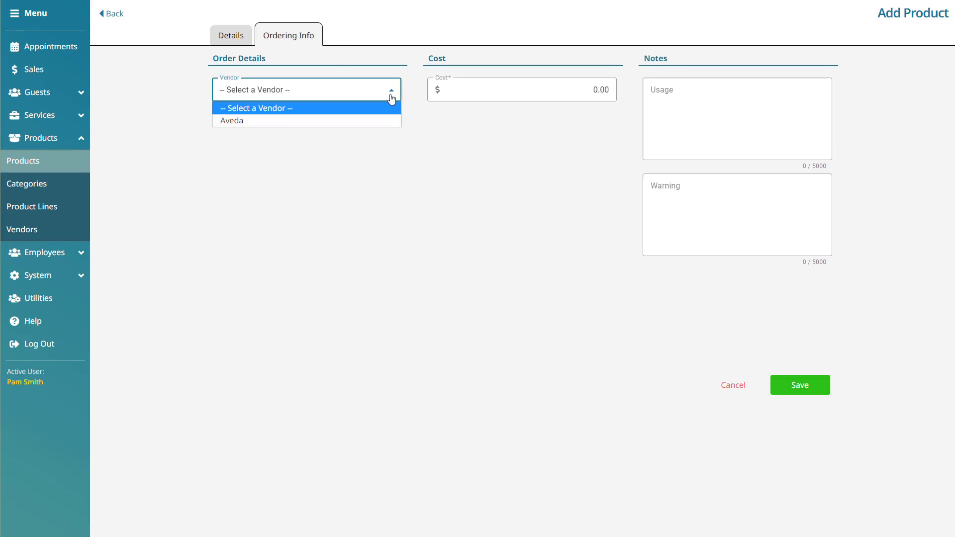
left_click(390, 122)
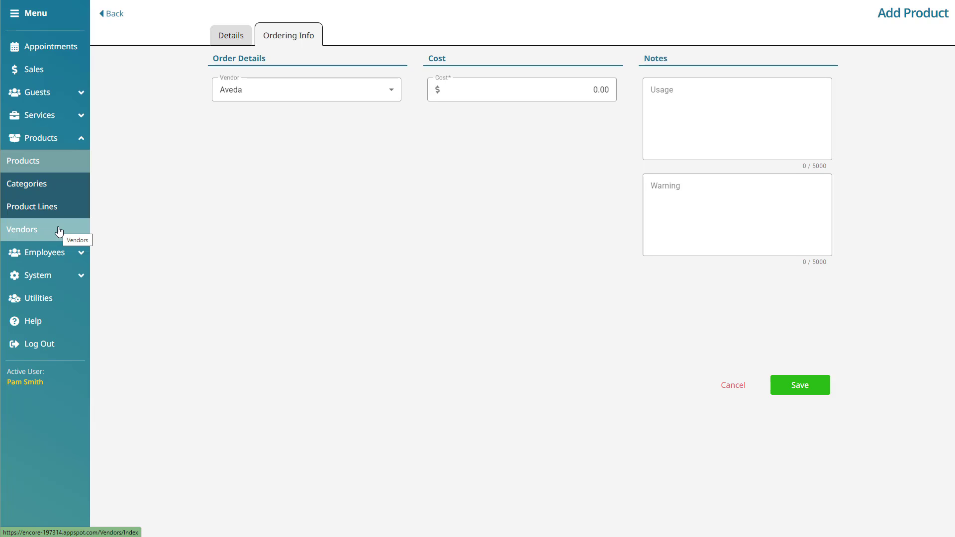
left_click(552, 97)
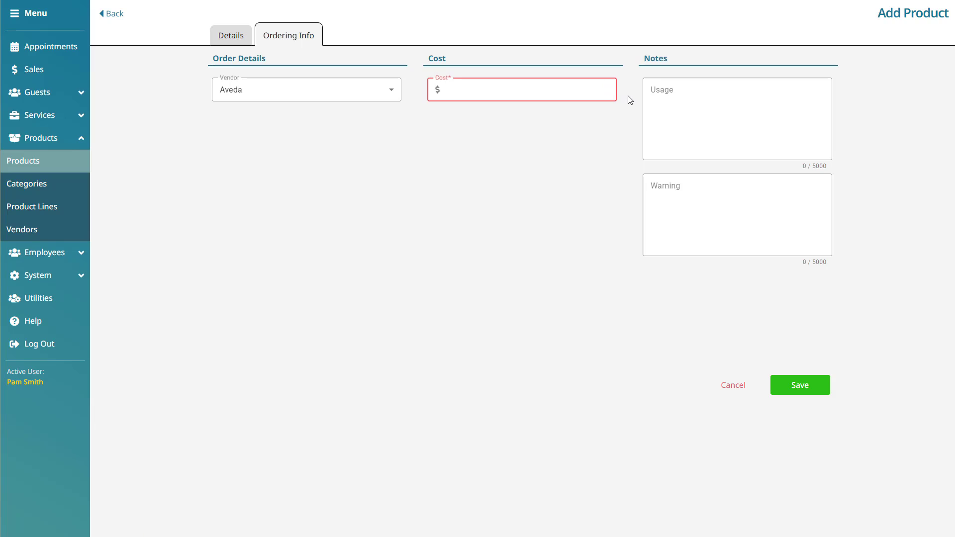
type("25")
left_click(617, 123)
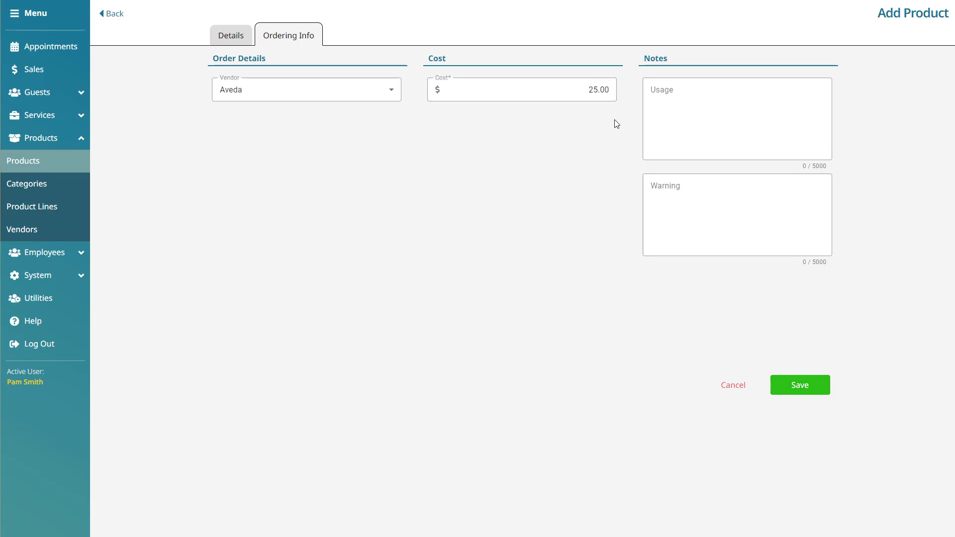
Save the new Massage Oil product, leaving its usage and warning notes empty.
left_click(710, 97)
left_click(719, 201)
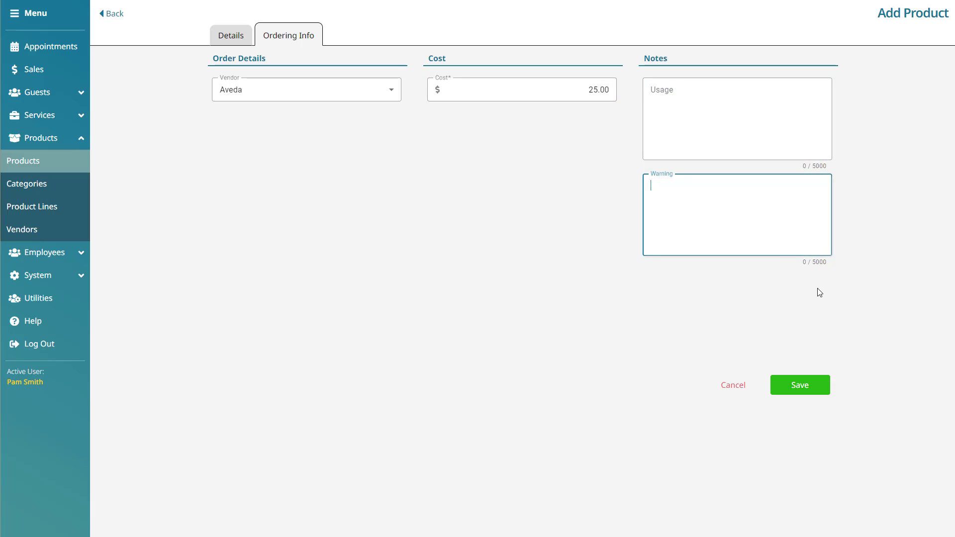
left_click(822, 388)
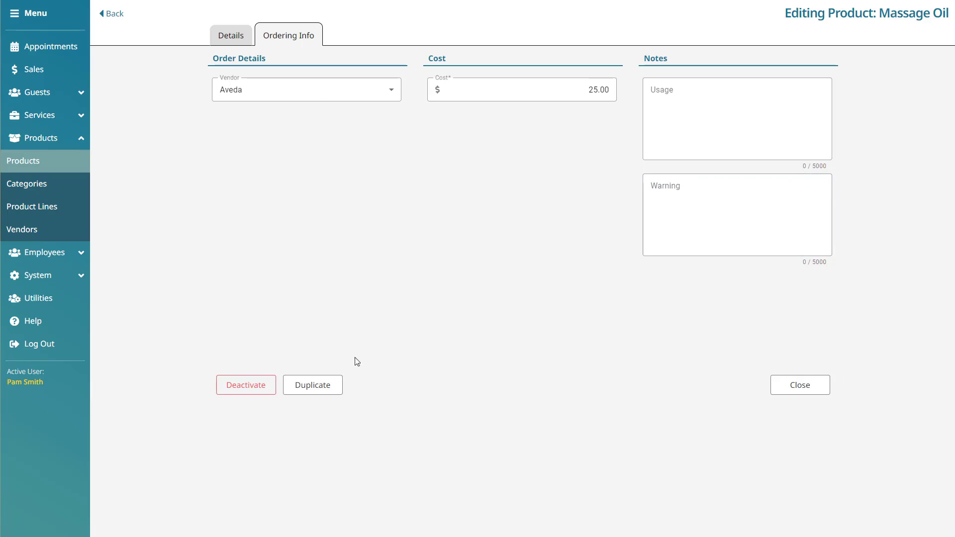